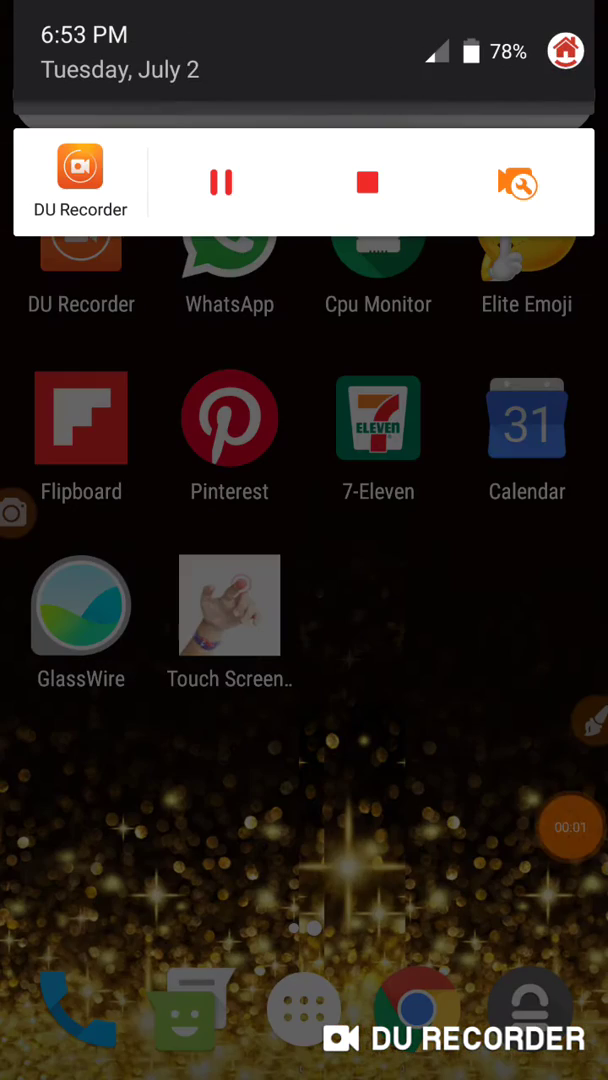
# Step: Close the recording notification panel and try two swipe gestures, which the home screen rejects
pyautogui.click(300, 700)
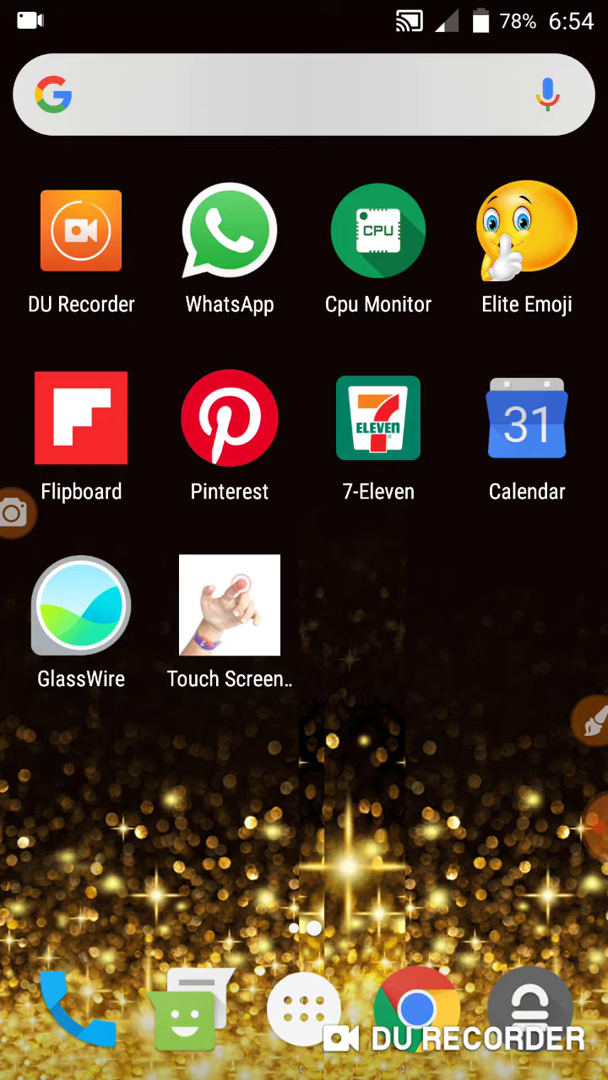
pyautogui.moveTo(410, 639); pyautogui.dragTo(374, 805)
pyautogui.moveTo(150, 690); pyautogui.dragTo(400, 850)
# Step: Pull the shade down to quick settings, then back to the list showing the unsafe WiFi alert
pyautogui.moveTo(304, 20); pyautogui.dragTo(304, 600)
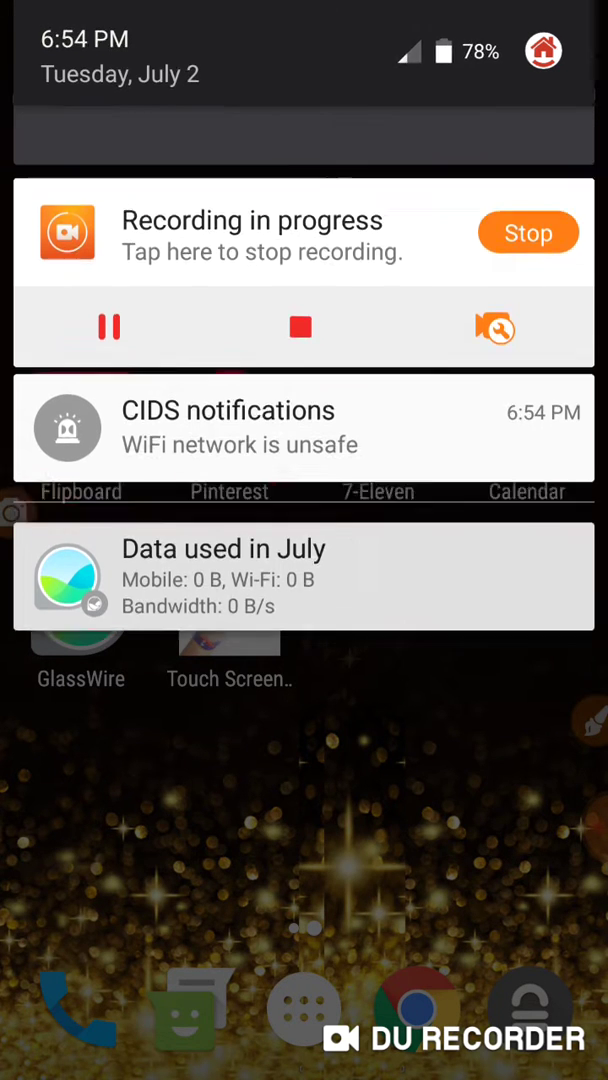
pyautogui.moveTo(304, 90); pyautogui.dragTo(304, 700)
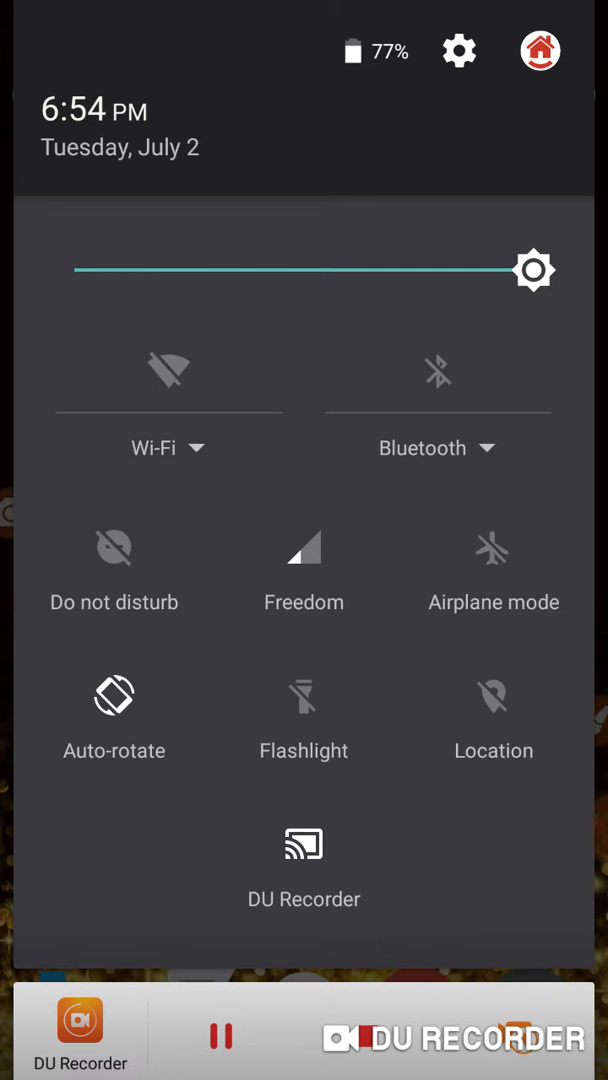
pyautogui.moveTo(304, 900); pyautogui.dragTo(304, 300)
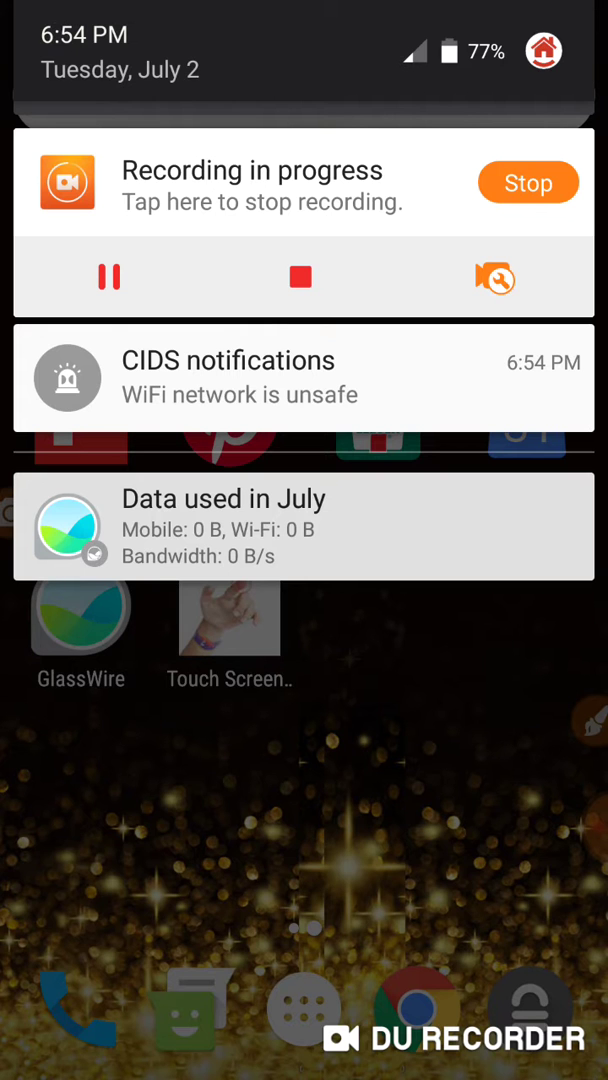
# Step: Expand quick settings and look at the DU Recorder screen-cast details, then dismiss them
pyautogui.moveTo(304, 250); pyautogui.dragTo(304, 850)
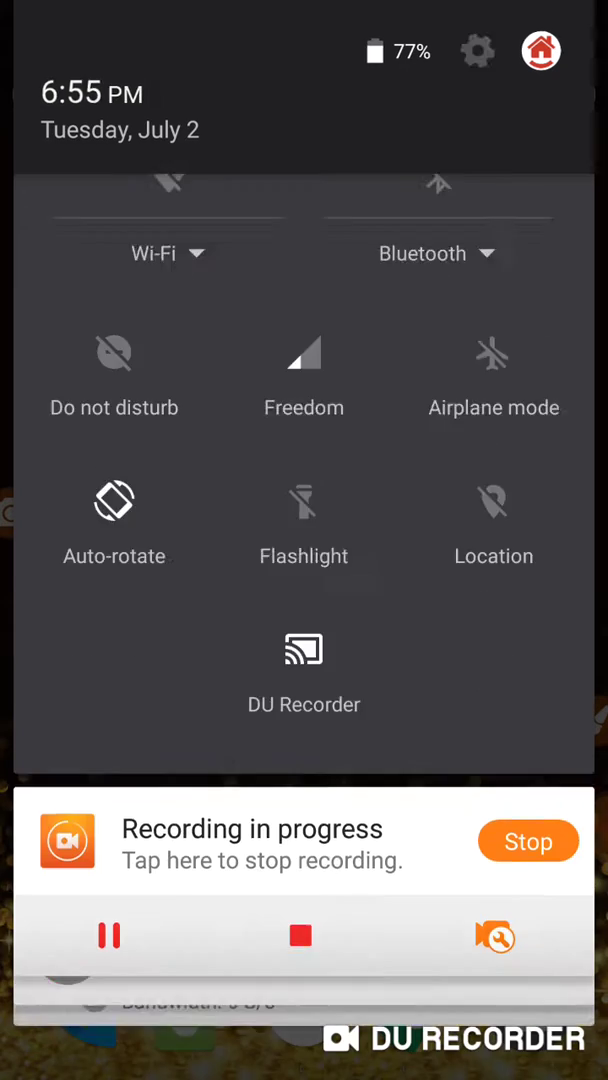
pyautogui.click(304, 860)
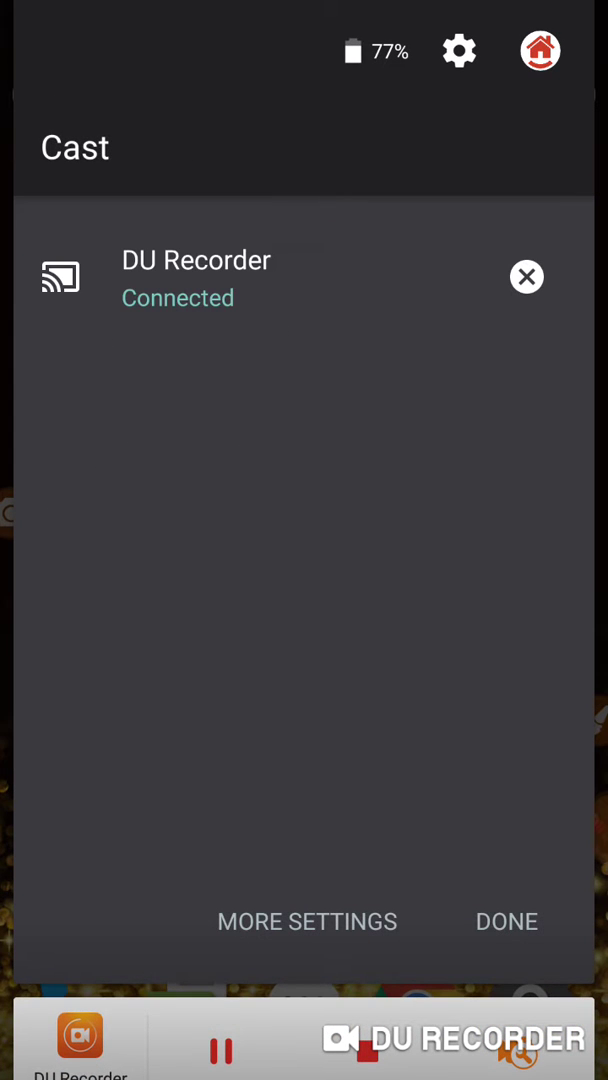
pyautogui.click(507, 922)
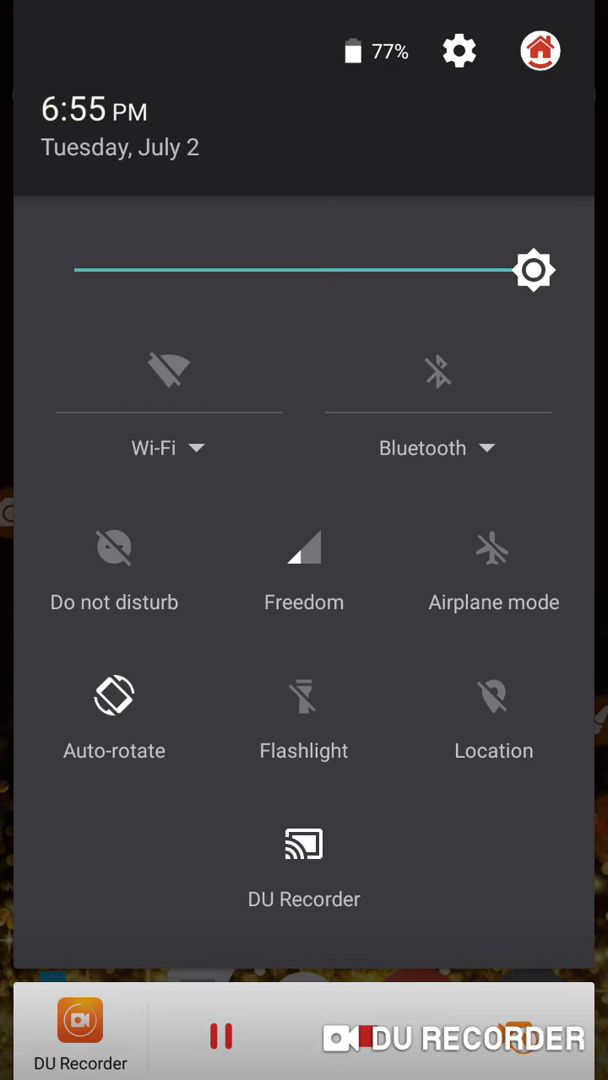
# Step: Try connecting to Toronto-80-5G from the Wi-Fi list, then collapse back to notifications
pyautogui.click(168, 448)
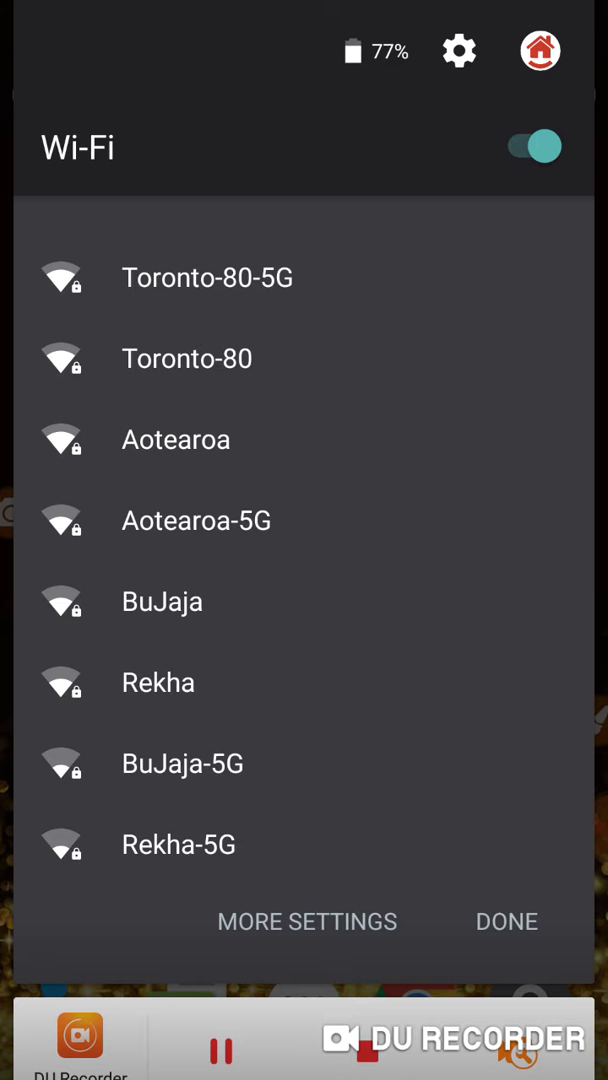
pyautogui.click(207, 277)
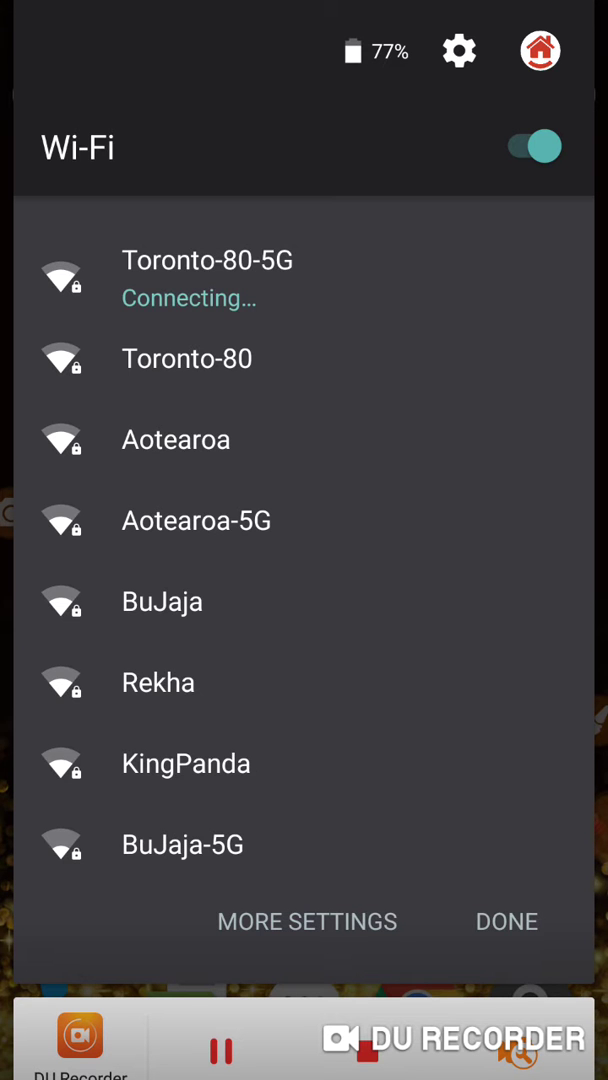
pyautogui.click(507, 922)
pyautogui.moveTo(300, 900); pyautogui.dragTo(300, 300)
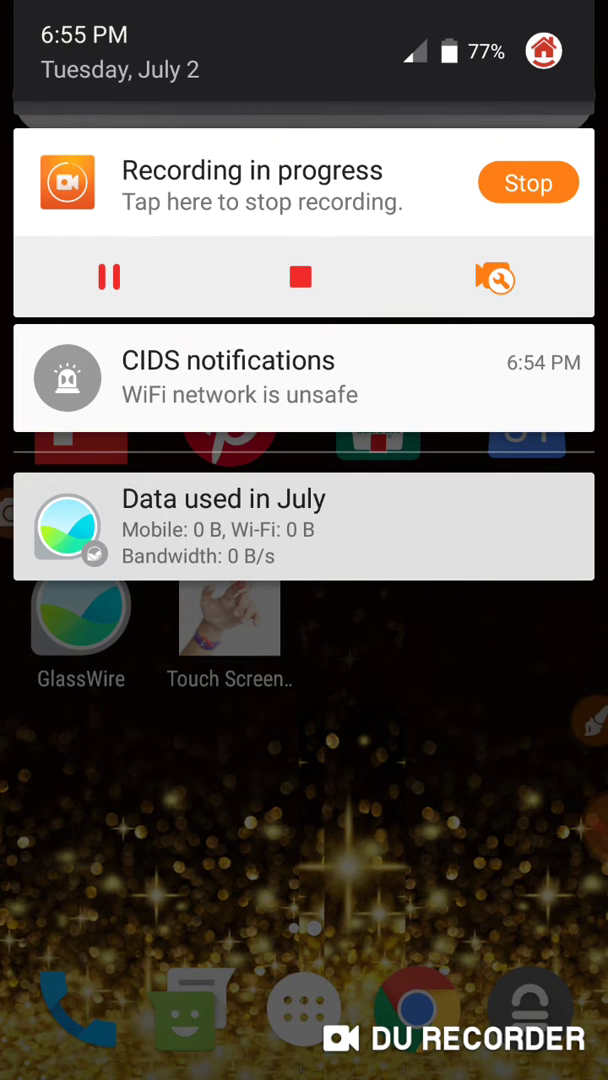
# Step: Open the CIDS alert in Privacy Meter and its newest 'WiFi network is unsafe' entry
pyautogui.click(303, 377)
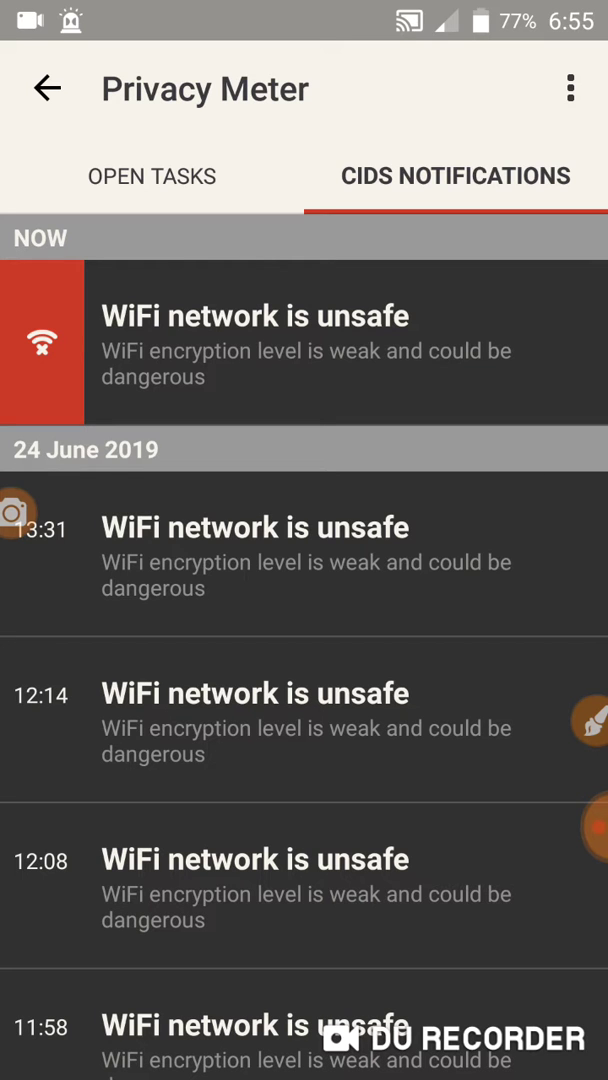
pyautogui.click(303, 342)
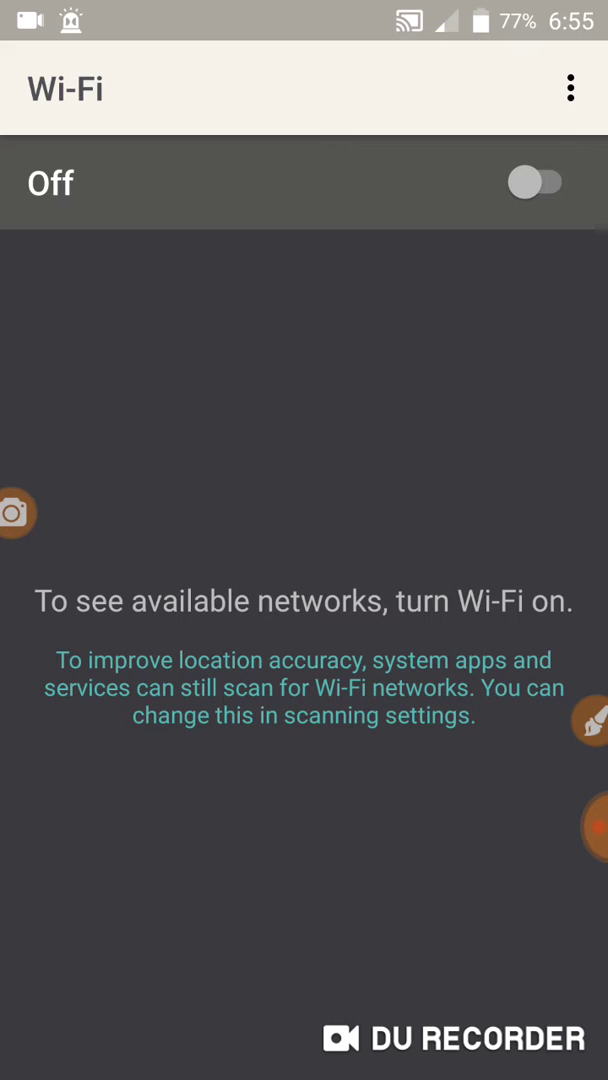
# Step: From the home screen, turn off the Freedom mobile network in quick settings and close the shade
pyautogui.press('Home')
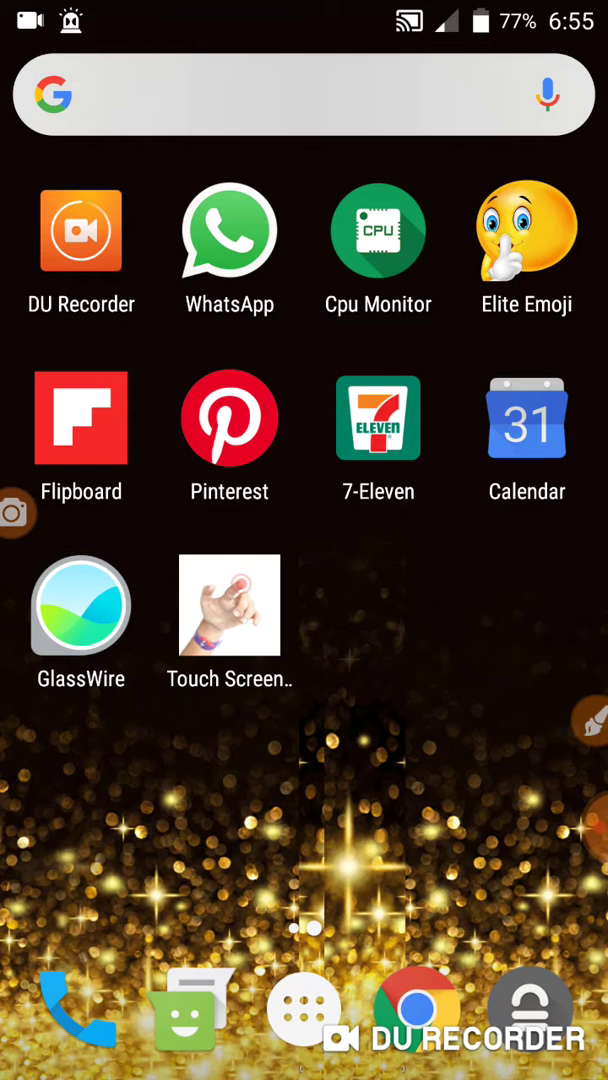
pyautogui.moveTo(300, 10); pyautogui.dragTo(300, 600)
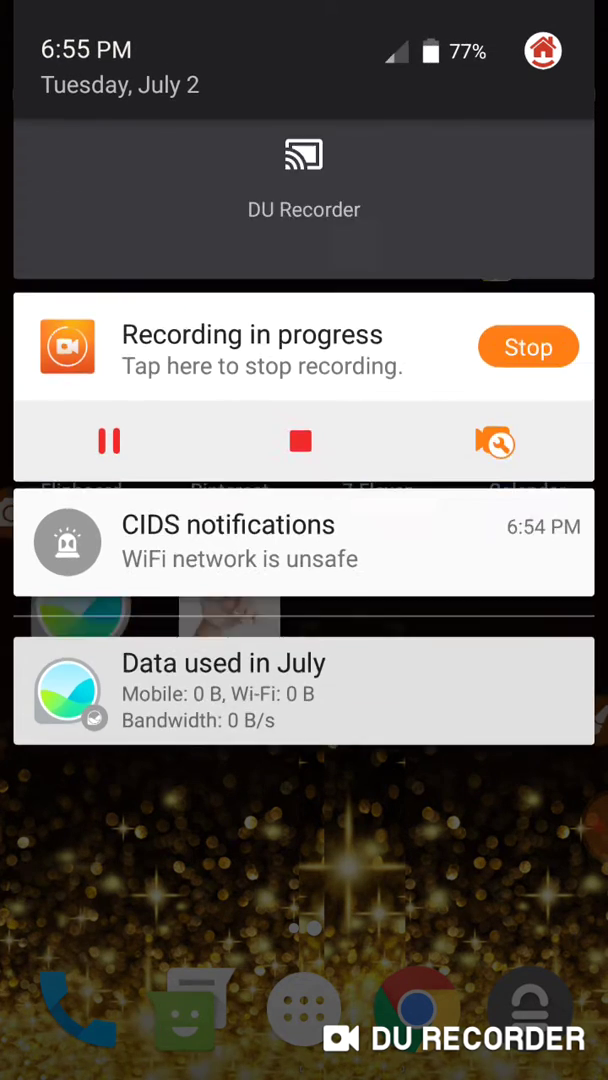
pyautogui.moveTo(300, 120); pyautogui.dragTo(300, 800)
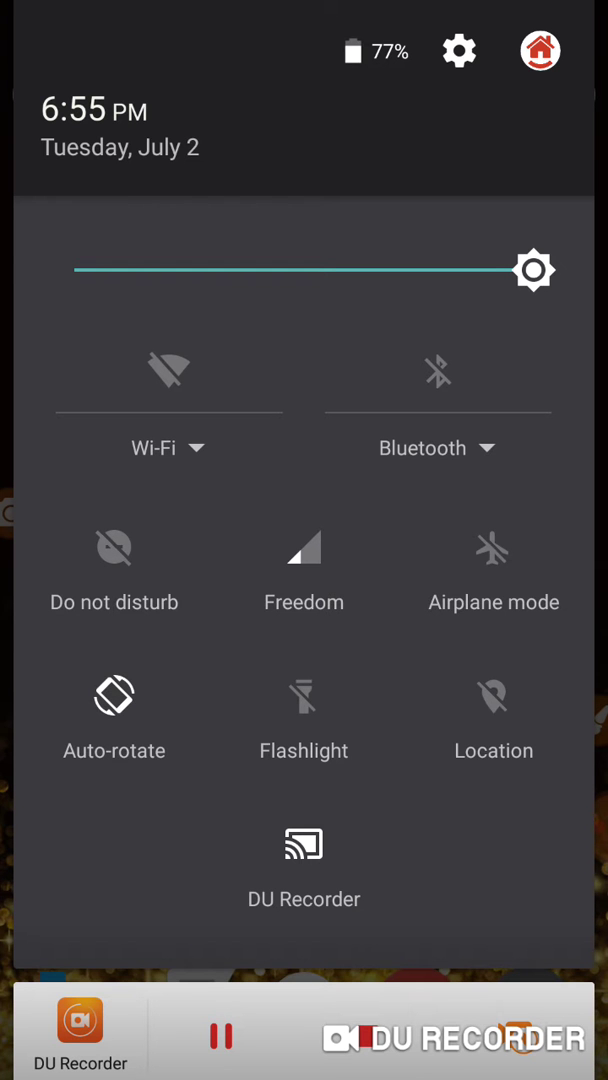
pyautogui.click(303, 565)
pyautogui.moveTo(300, 900); pyautogui.dragTo(300, 200)
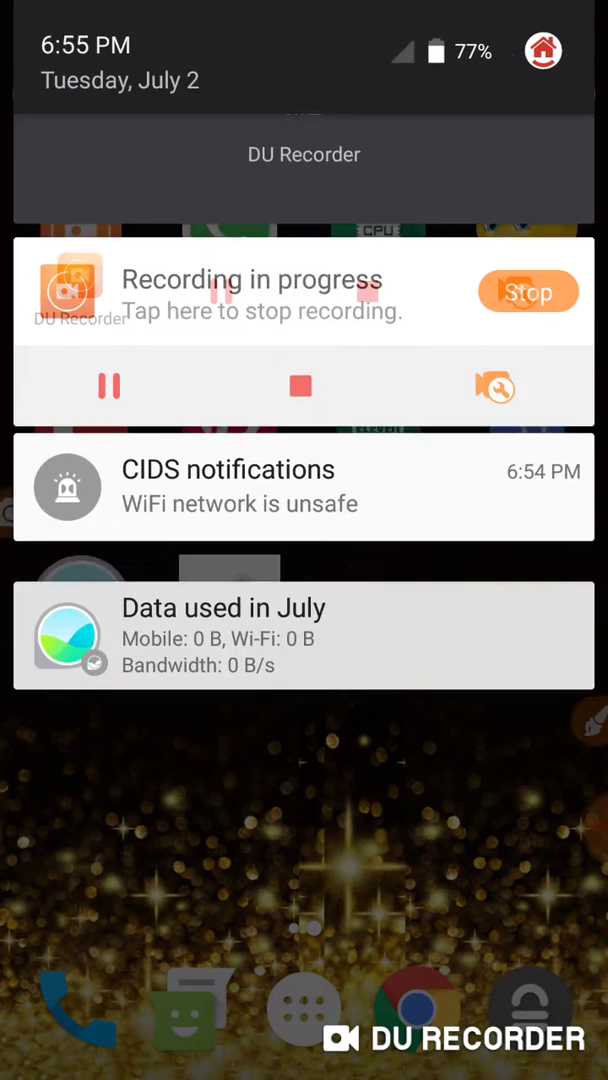
pyautogui.moveTo(300, 700); pyautogui.dragTo(300, 100)
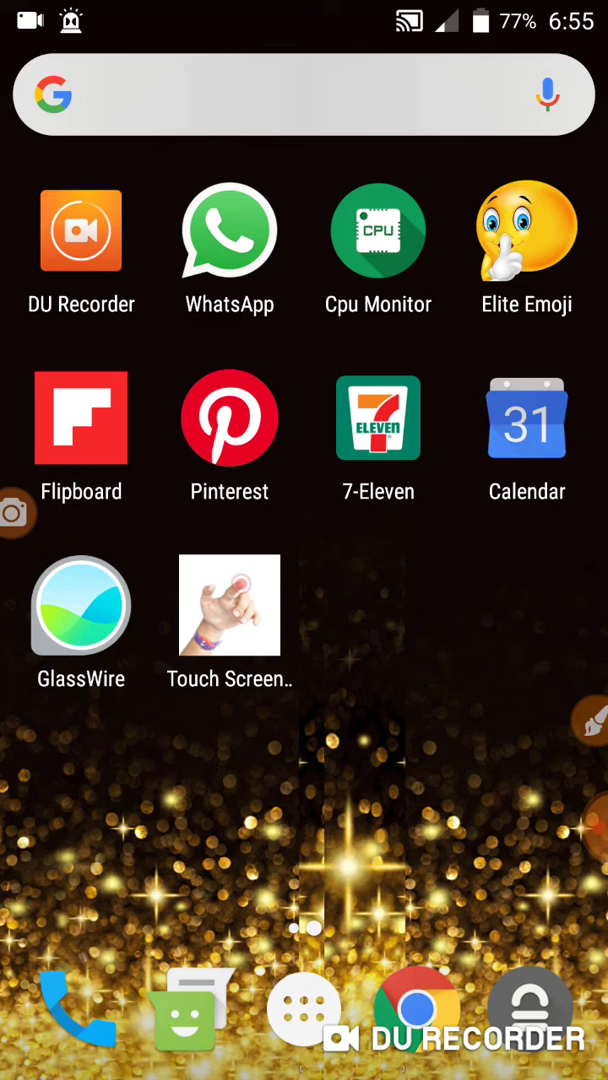
pyautogui.click(595, 825)
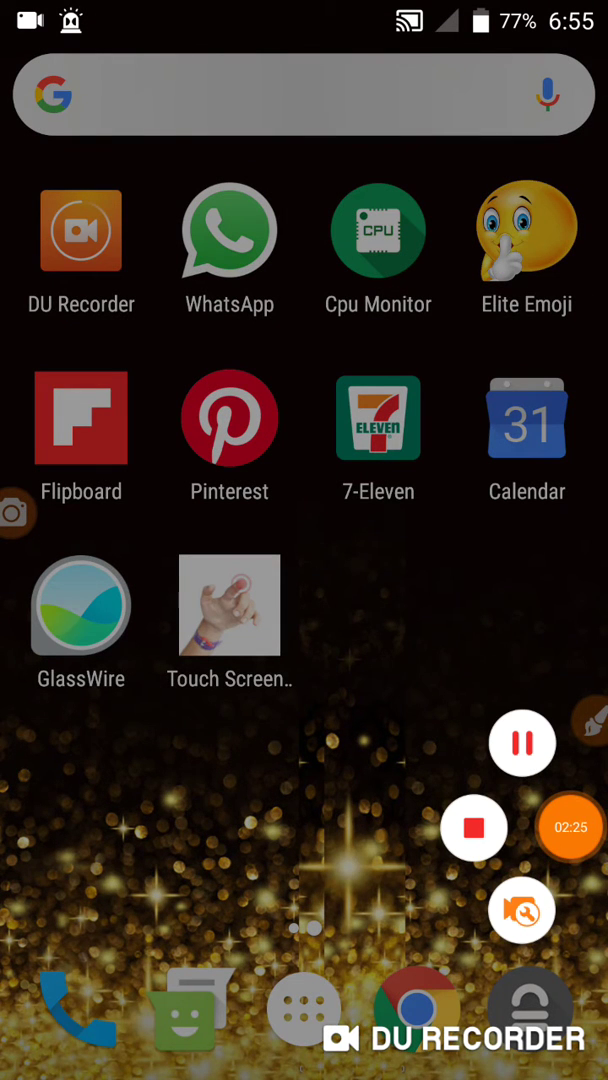
pyautogui.click(300, 800)
pyautogui.click(593, 718)
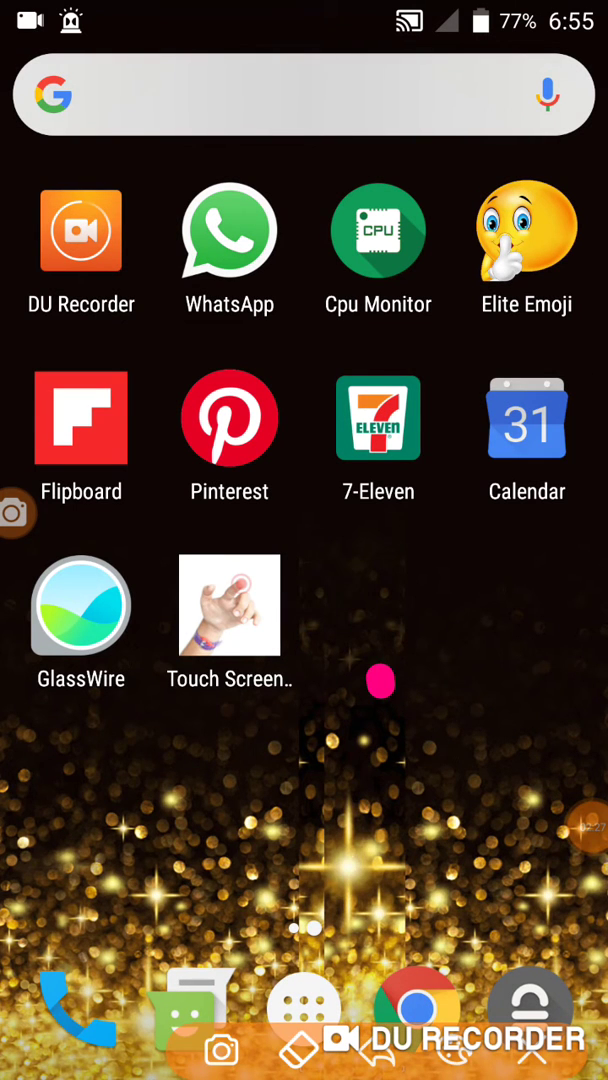
pyautogui.moveTo(374, 675); pyautogui.dragTo(130, 750)
pyautogui.click(530, 1045)
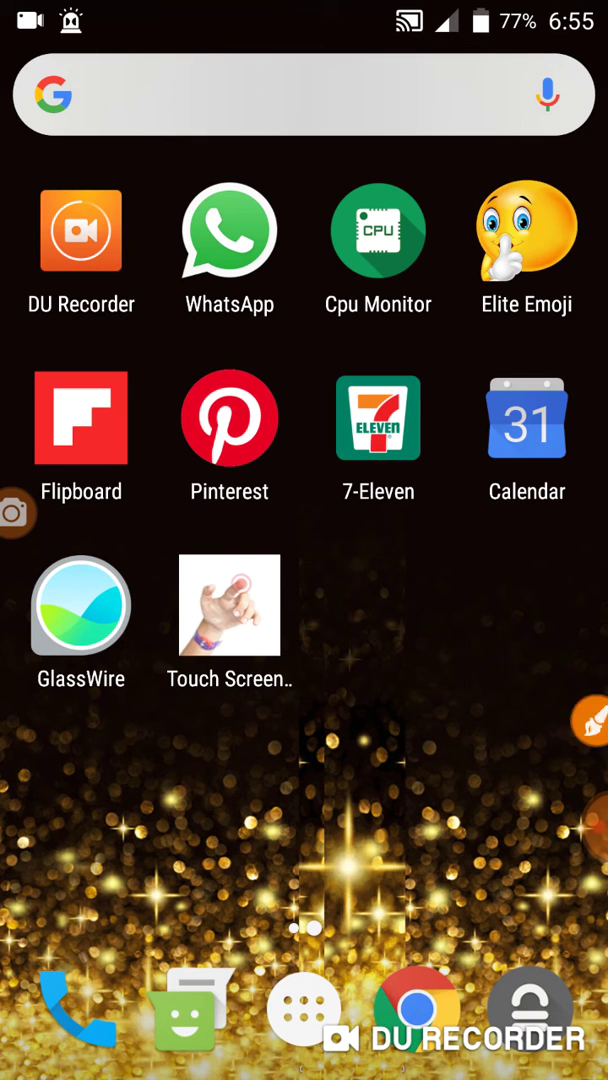
pyautogui.click(593, 718)
pyautogui.moveTo(65, 70); pyautogui.dragTo(85, 440)
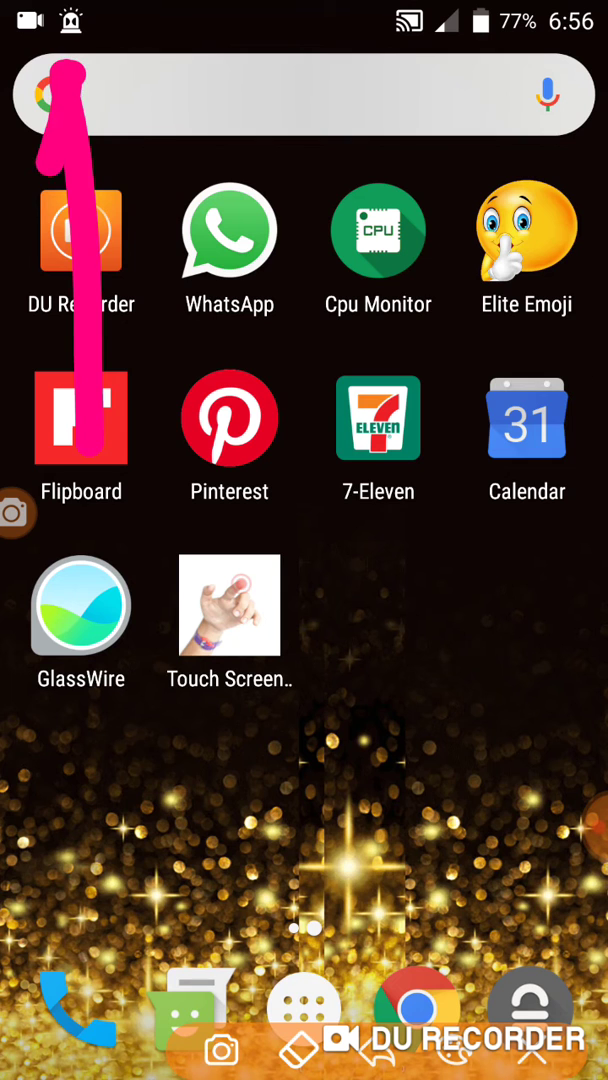
pyautogui.moveTo(65, 70)
pyautogui.mouseDown()
pyautogui.moveTo(20, 190)
pyautogui.moveTo(140, 125)
pyautogui.mouseUp()
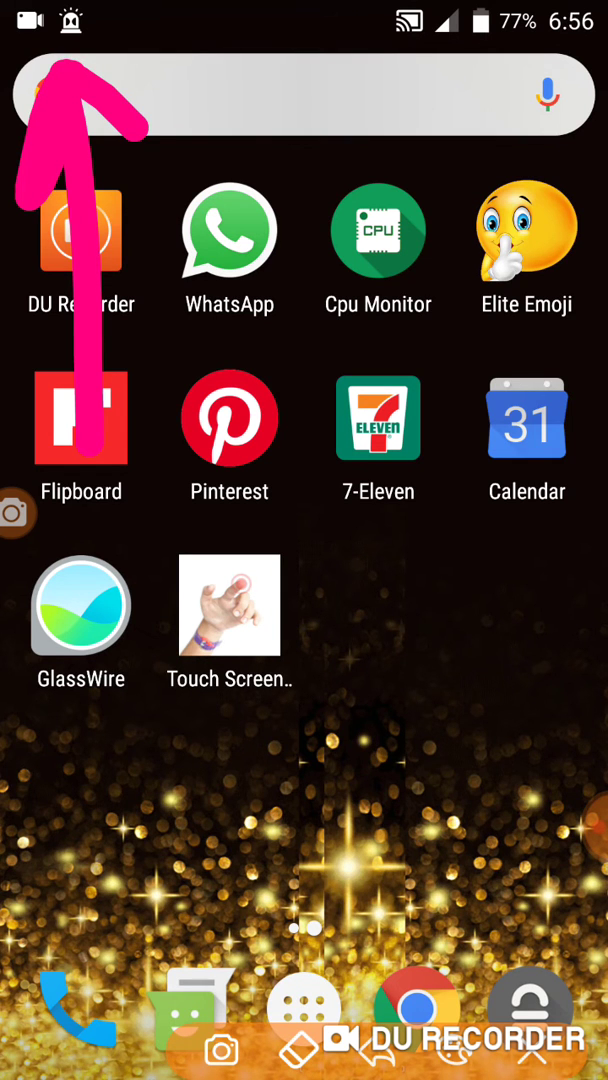
pyautogui.click(530, 1045)
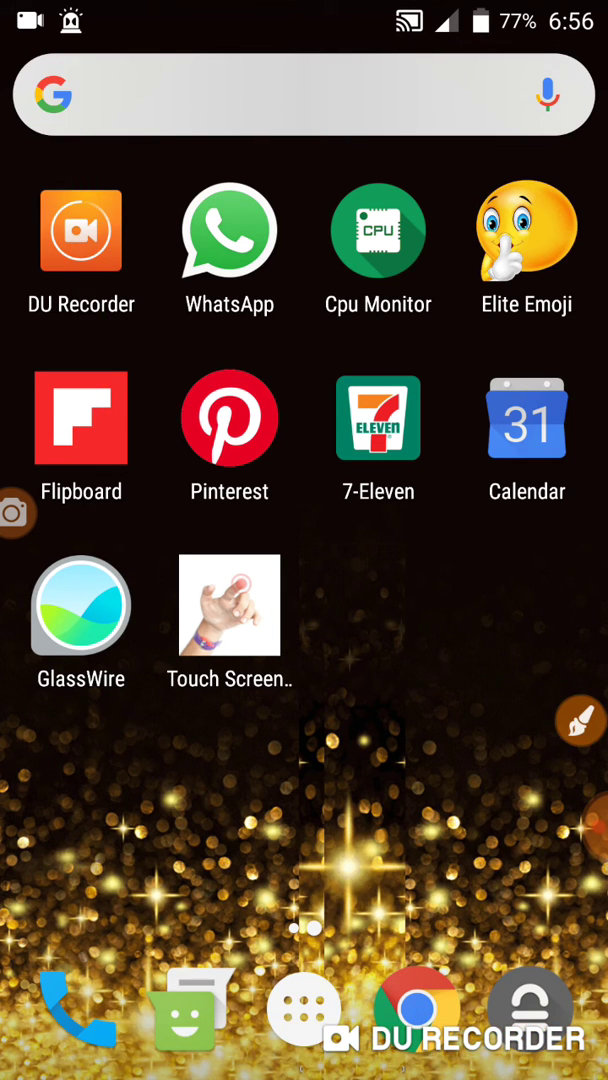